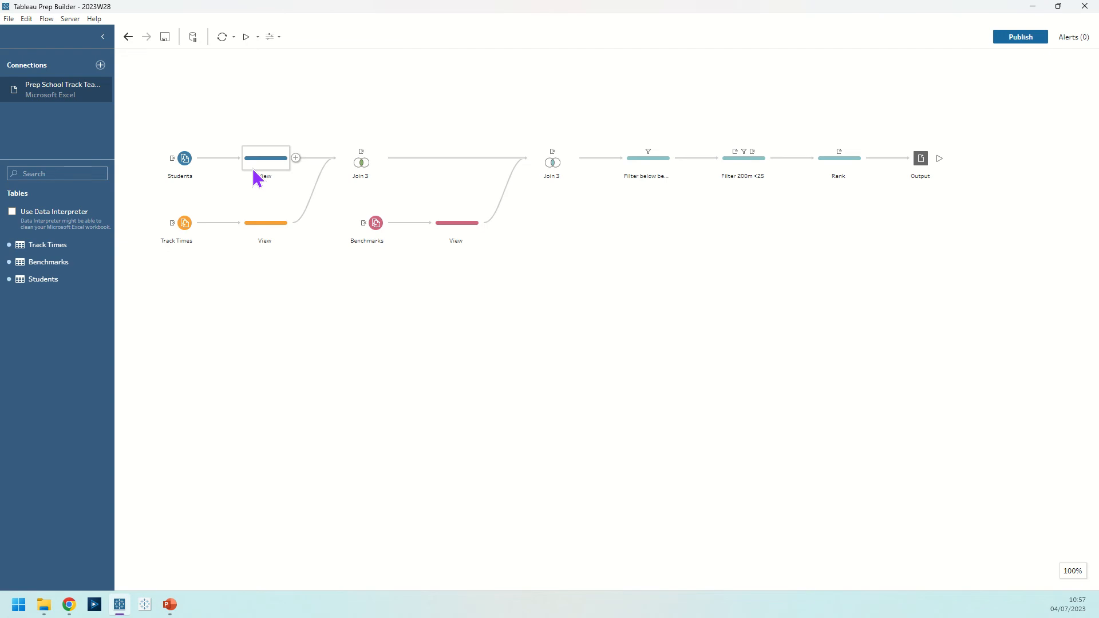
Examine the profiles of the Students and Track Times data in their View steps.
click(253, 169)
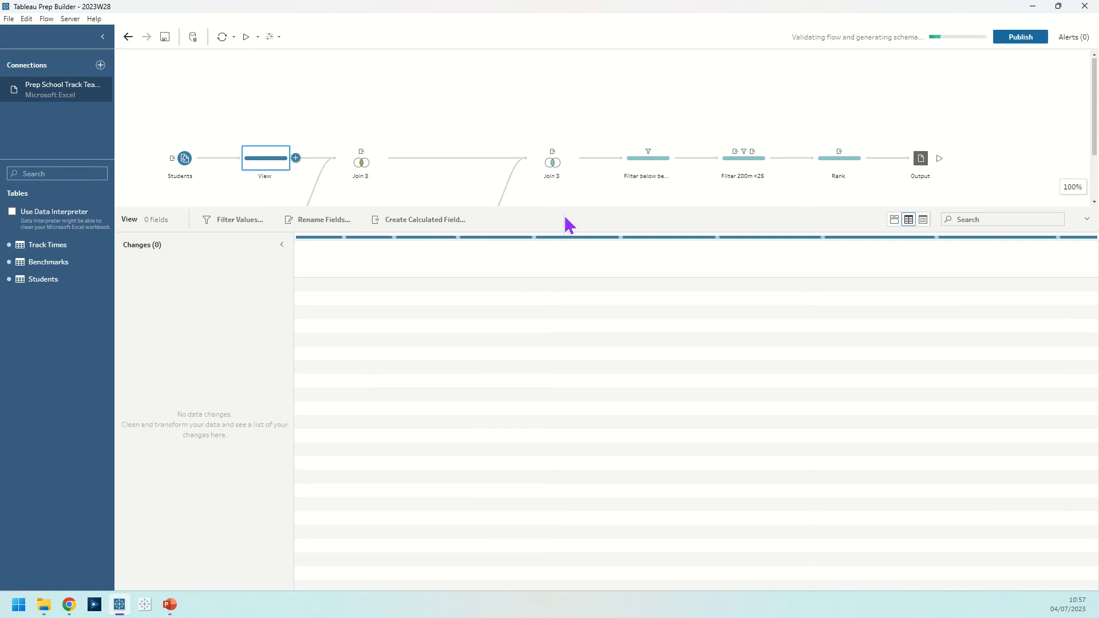
click(891, 221)
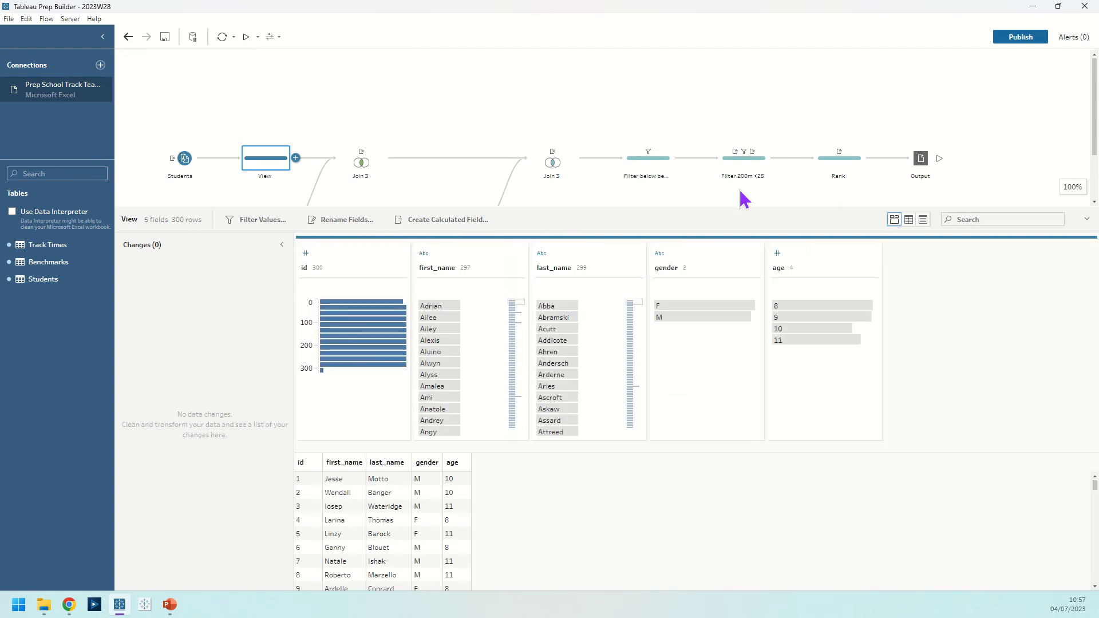
drag(724, 206, 542, 274)
click(260, 221)
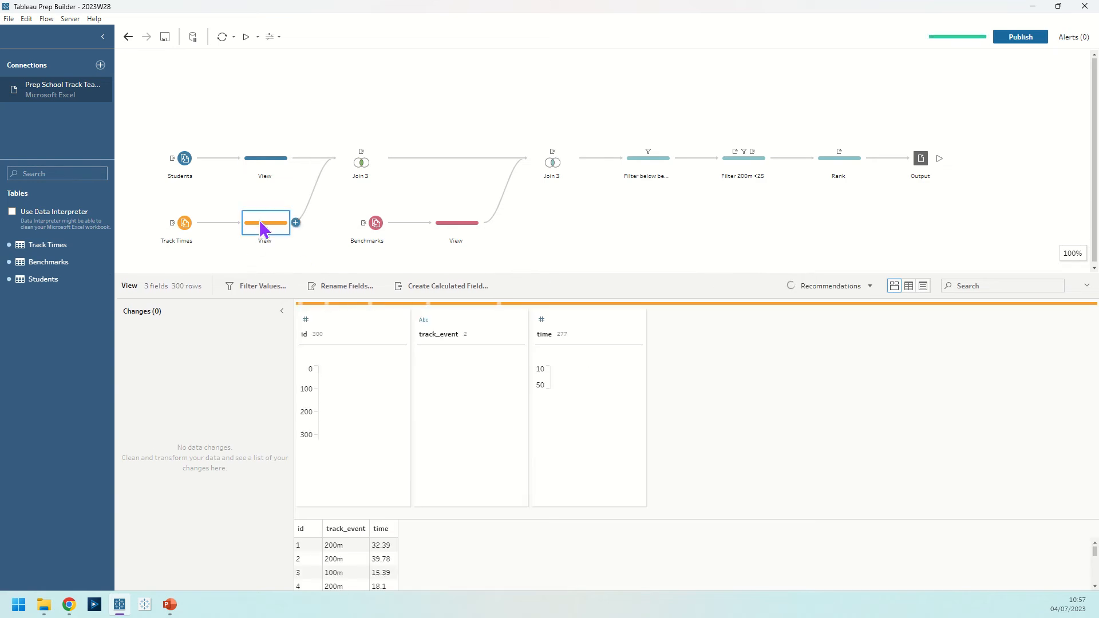
drag(518, 273, 508, 223)
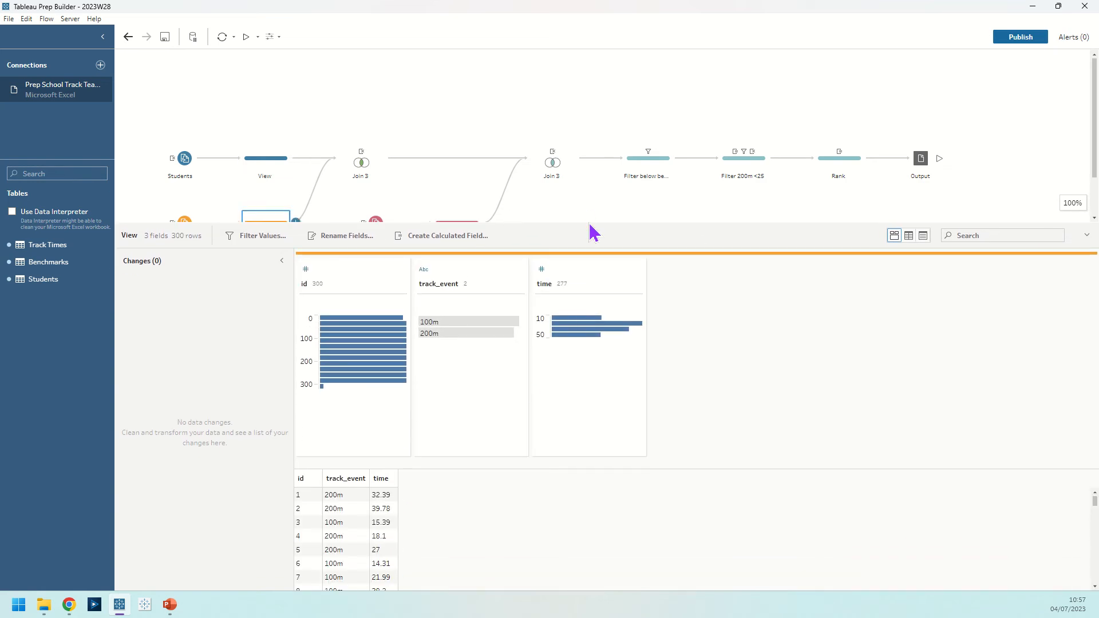
drag(590, 225, 596, 268)
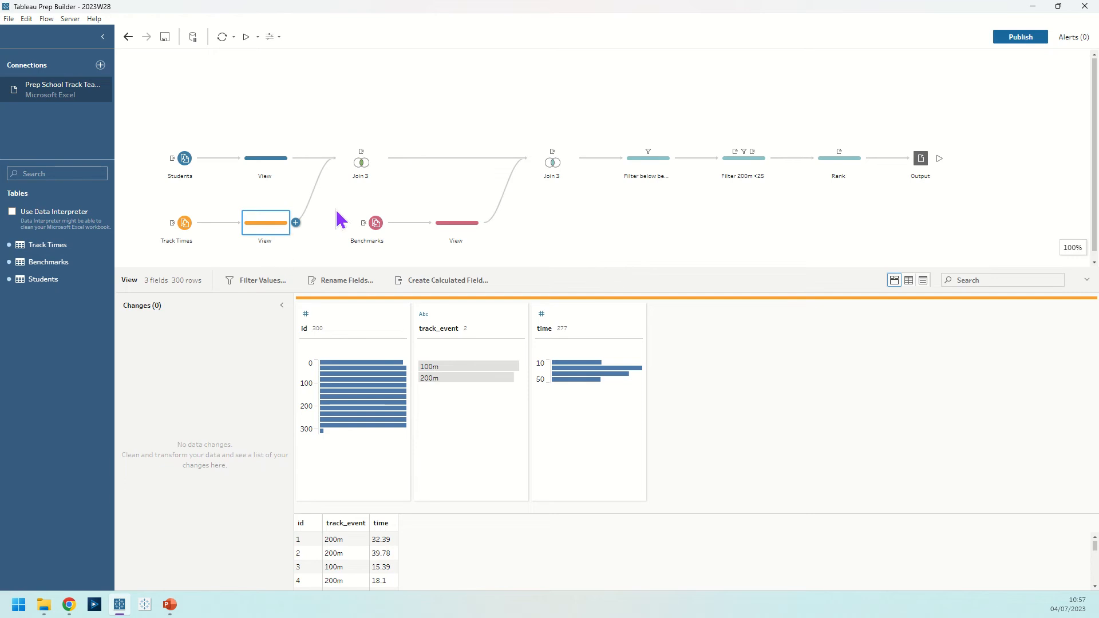
Review the settings of the join between Students and Track Times, including its id clause and removed id-1 field.
click(361, 163)
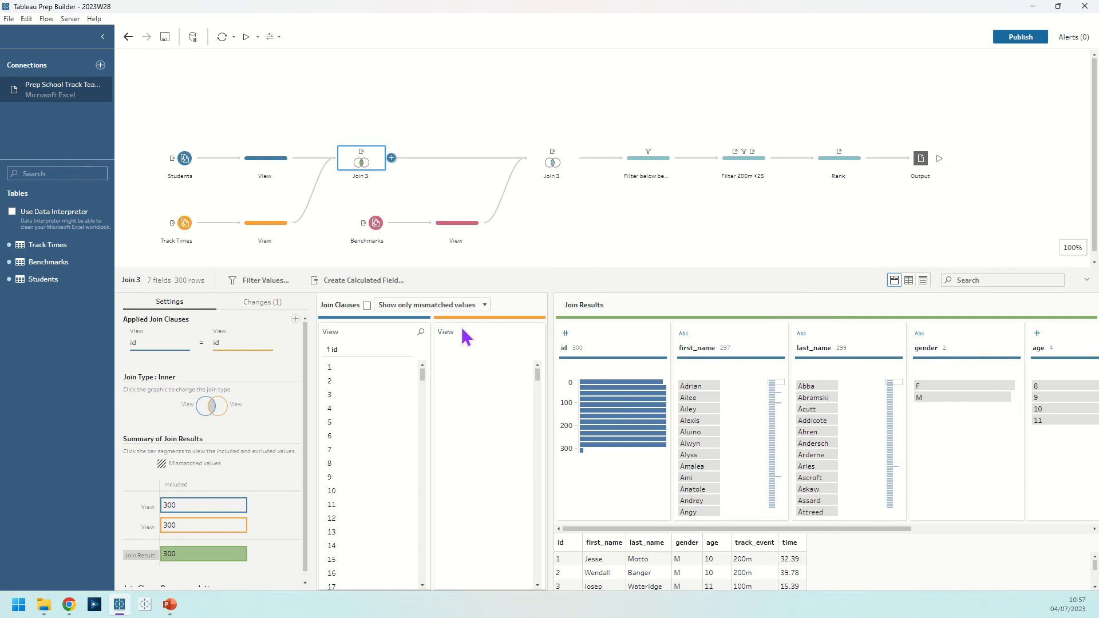
click(281, 307)
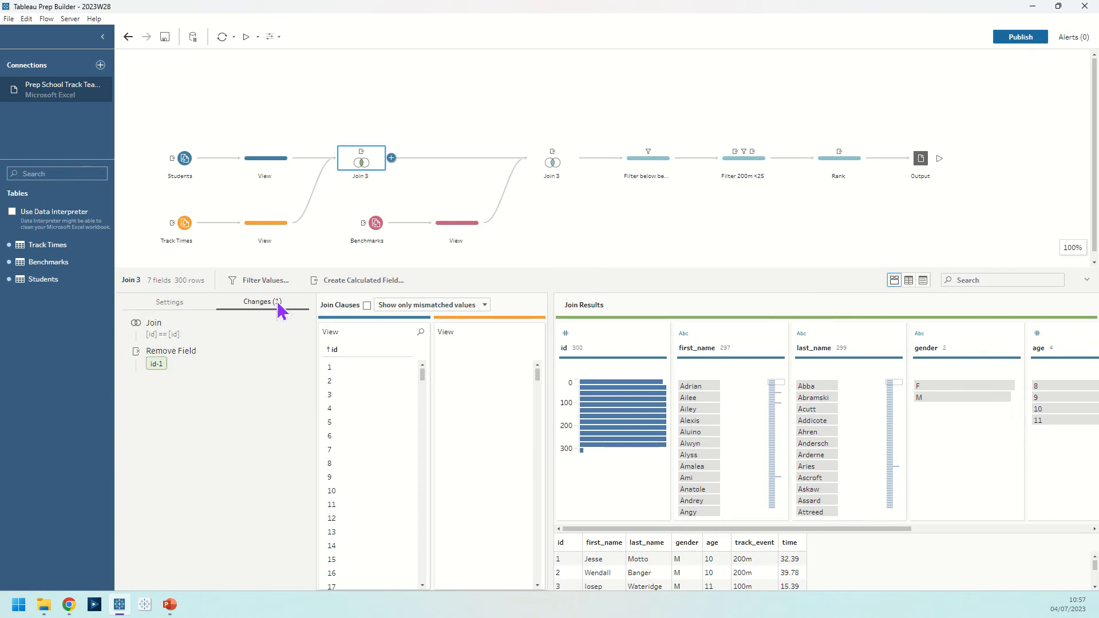
click(174, 343)
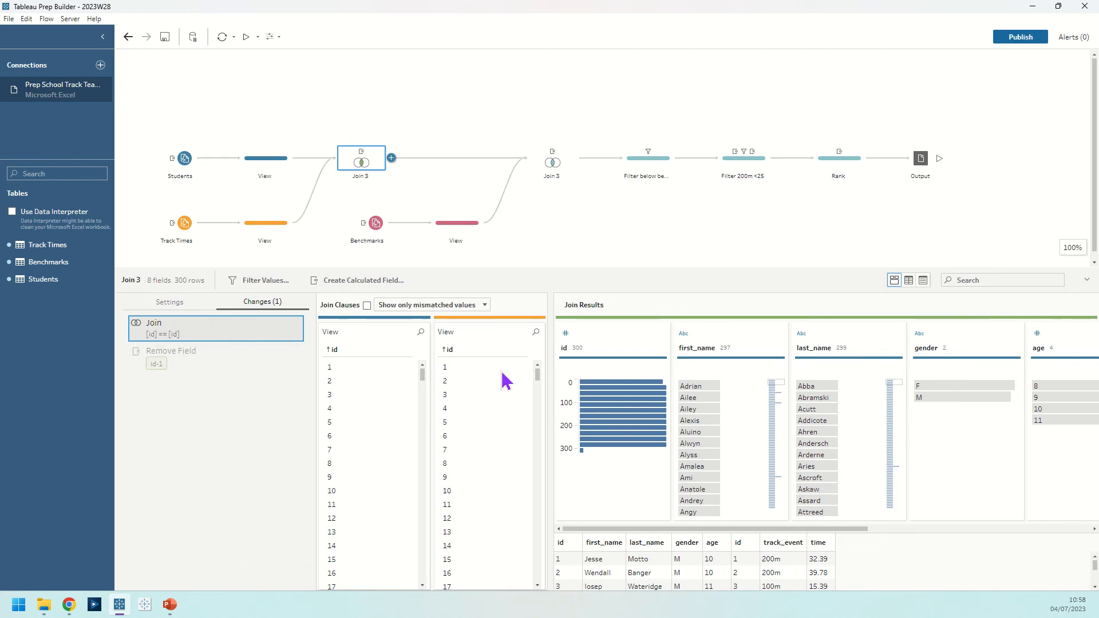
click(206, 364)
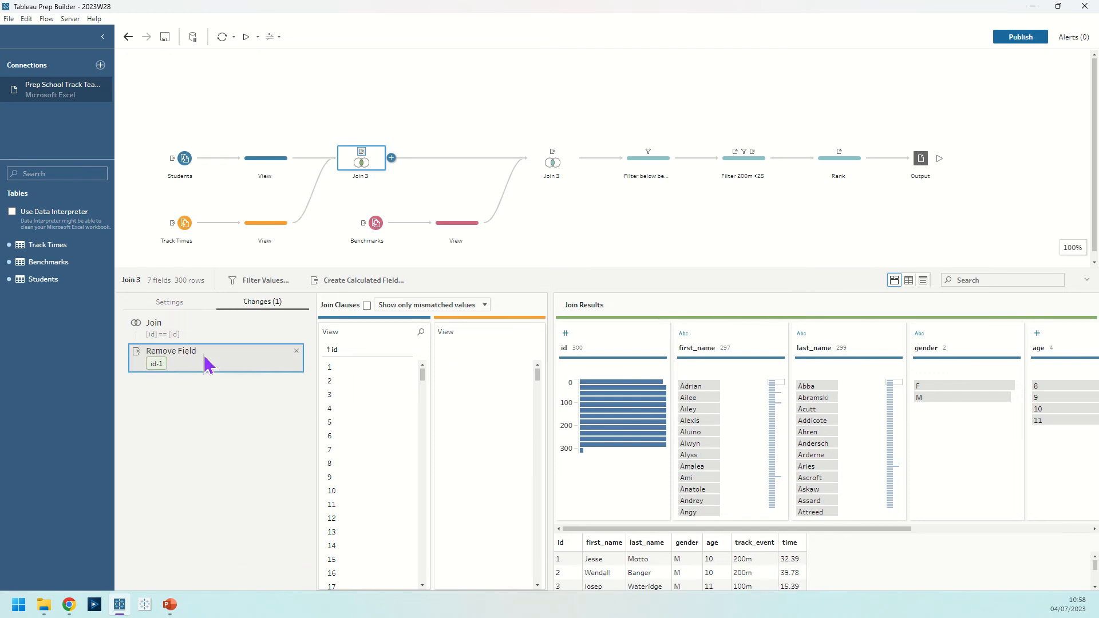
click(172, 305)
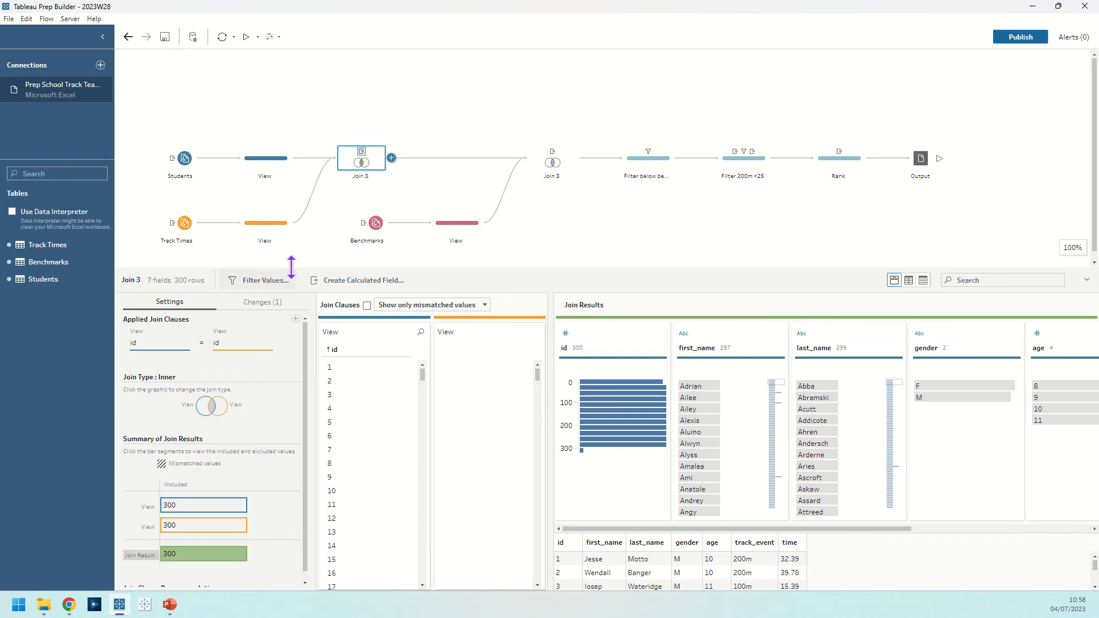
Examine the Benchmarks data profile and the clauses of the join that adds the benchmarks.
click(444, 221)
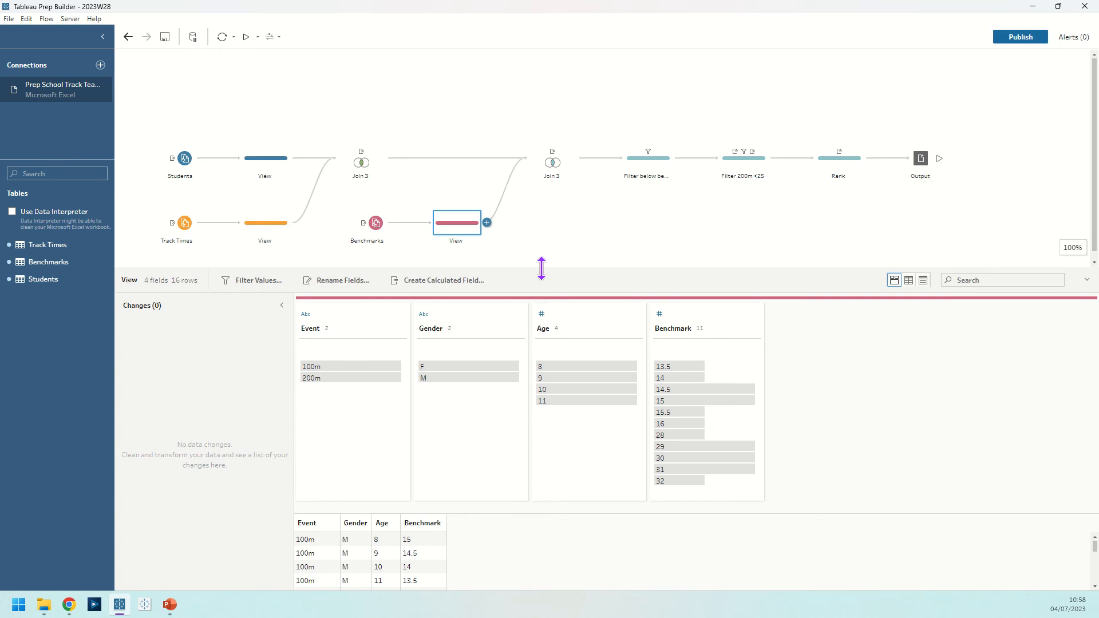
click(561, 168)
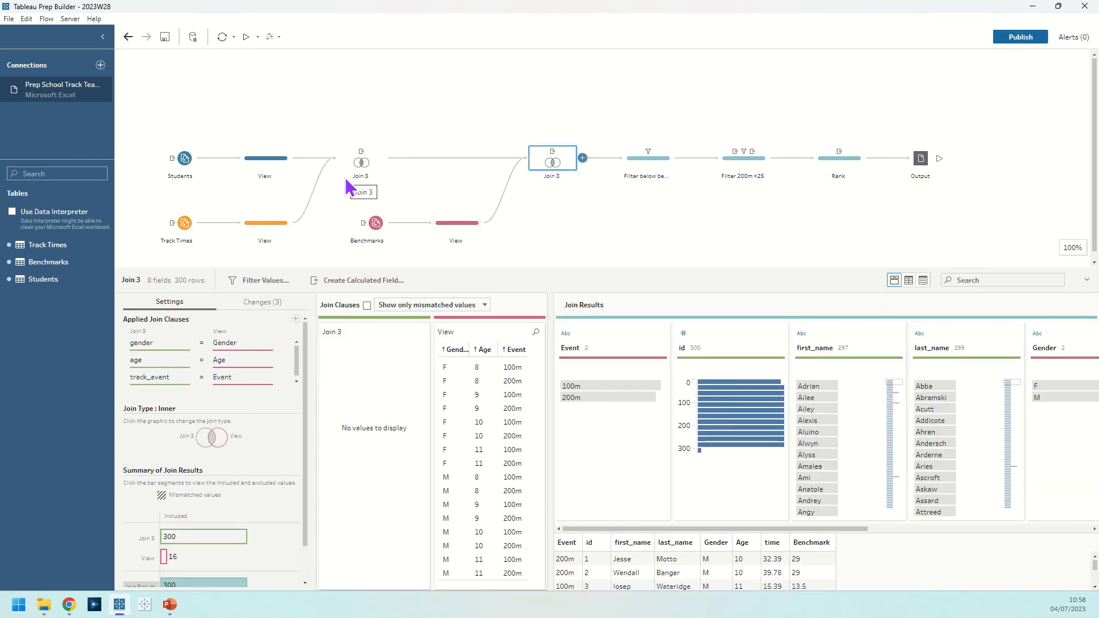
drag(471, 268, 467, 236)
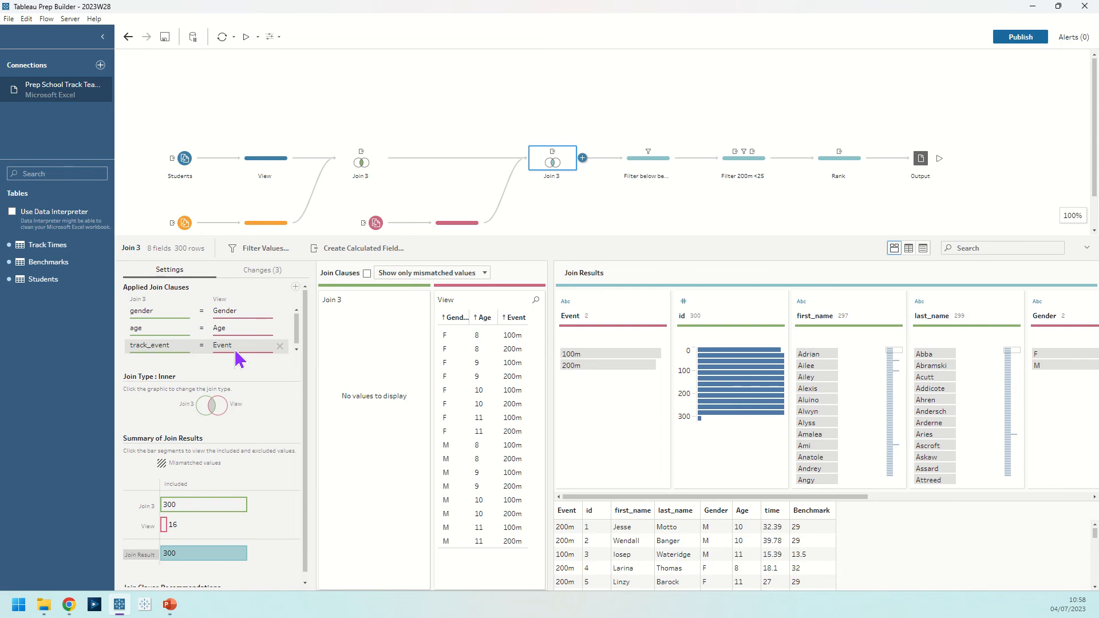
Remove the age and track_event clauses from the benchmarks join, leaving only gender = Gender.
click(279, 347)
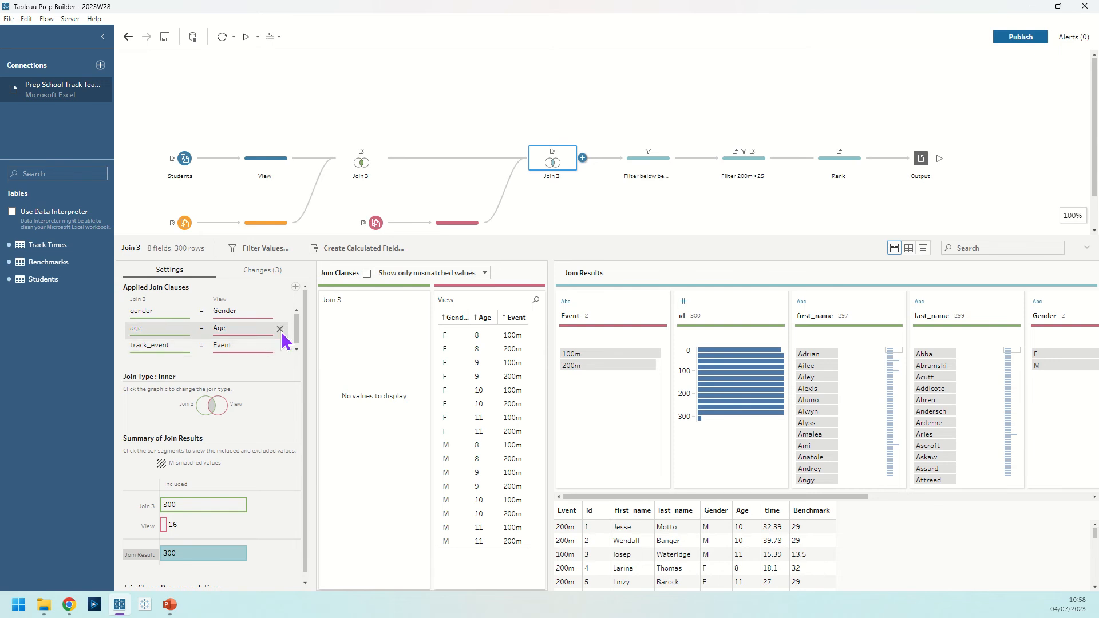
click(280, 329)
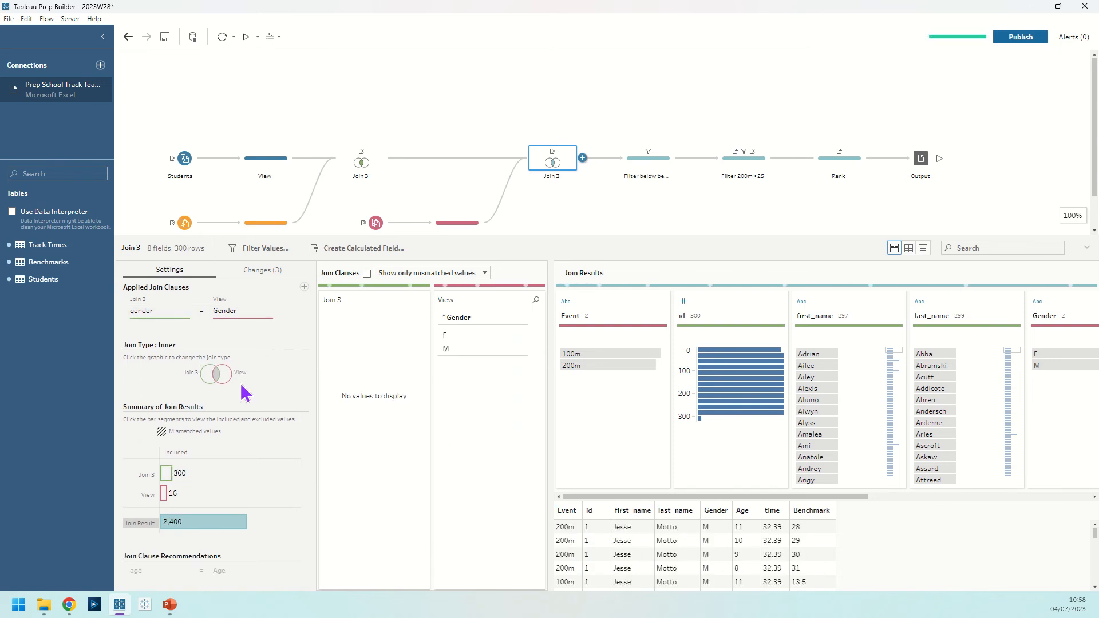
mouse_move(192, 532)
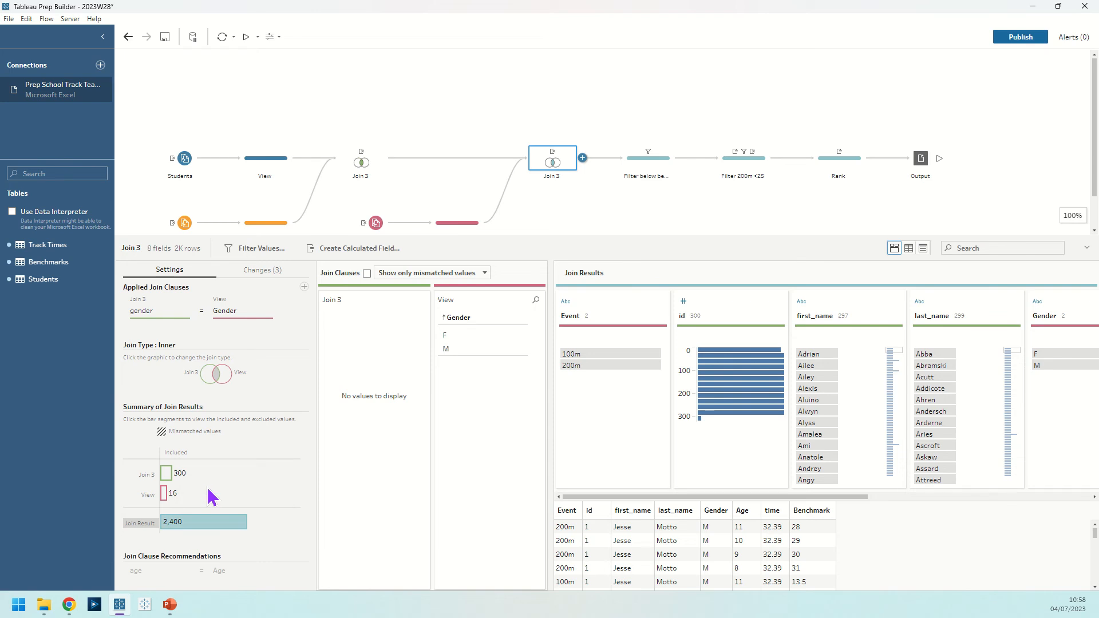
Add the join clauses age = Age and track_event = Event back to the benchmarks join.
click(281, 571)
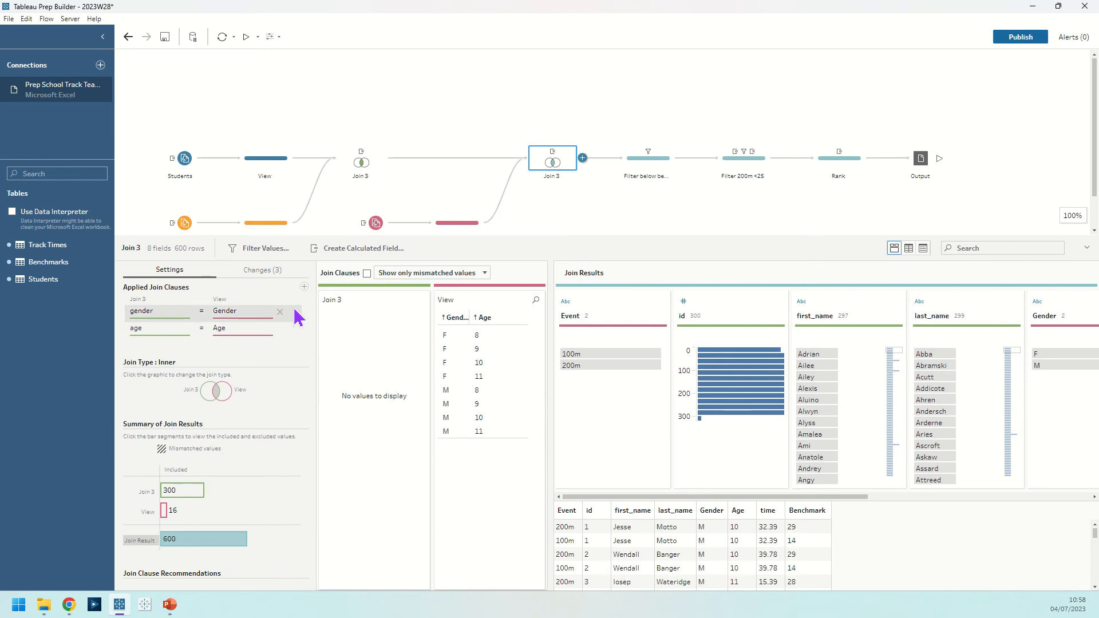
click(304, 287)
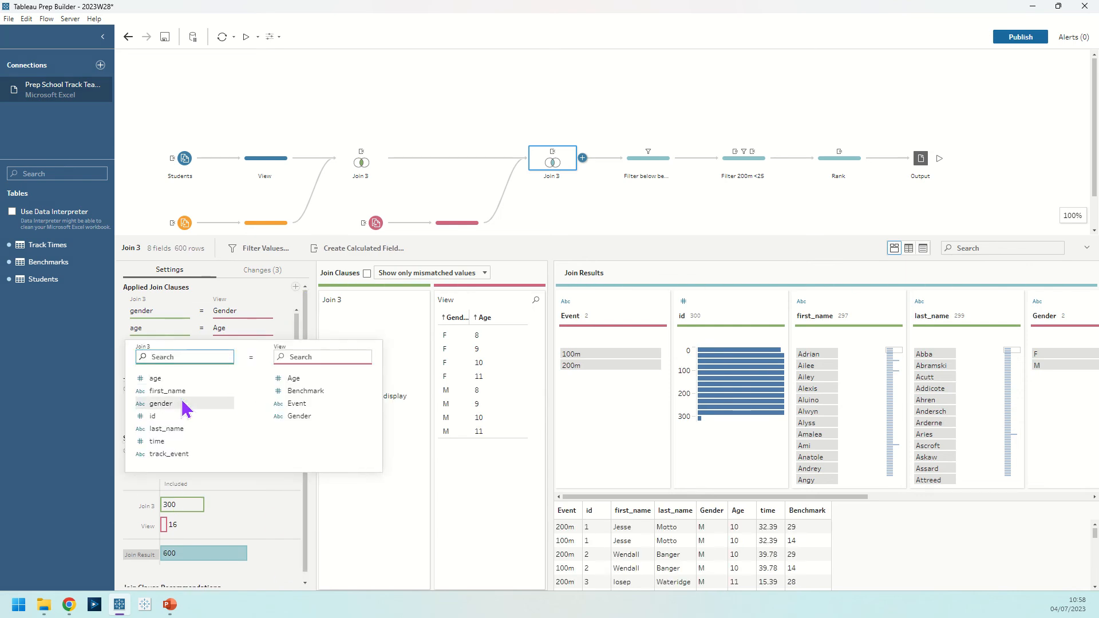
click(171, 454)
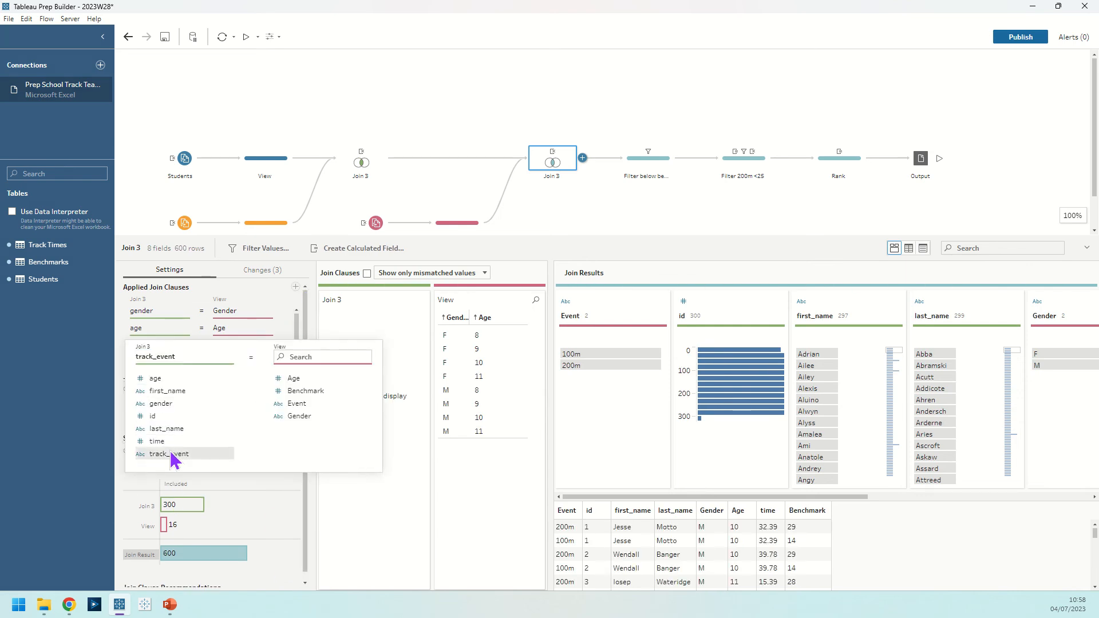
click(309, 406)
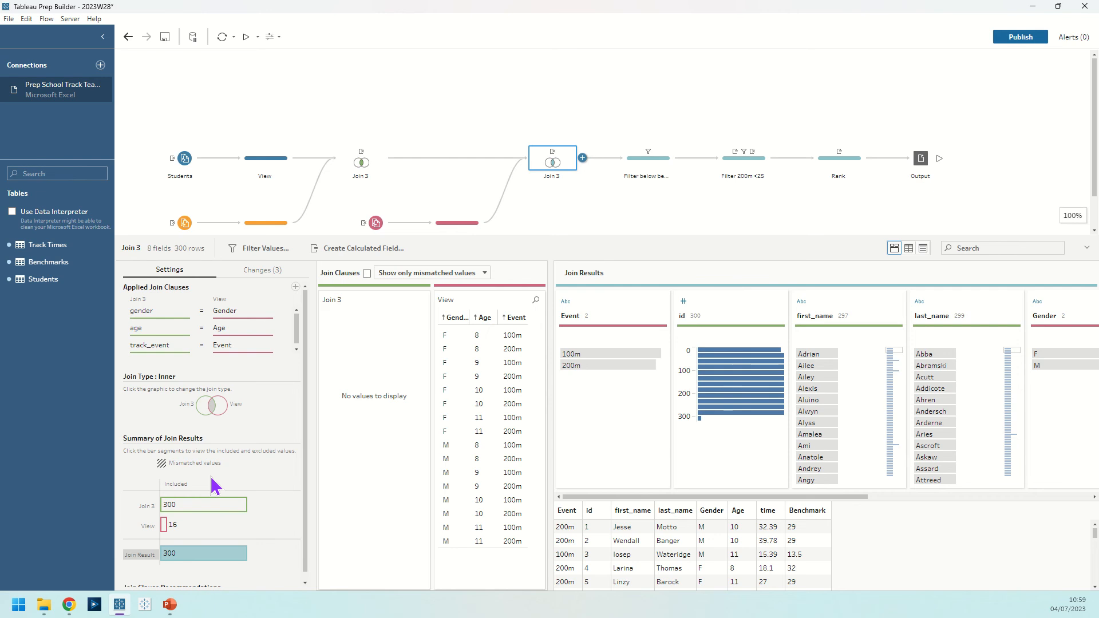
Review the filter calculation in the Filter below benchmark step without changing it.
click(646, 169)
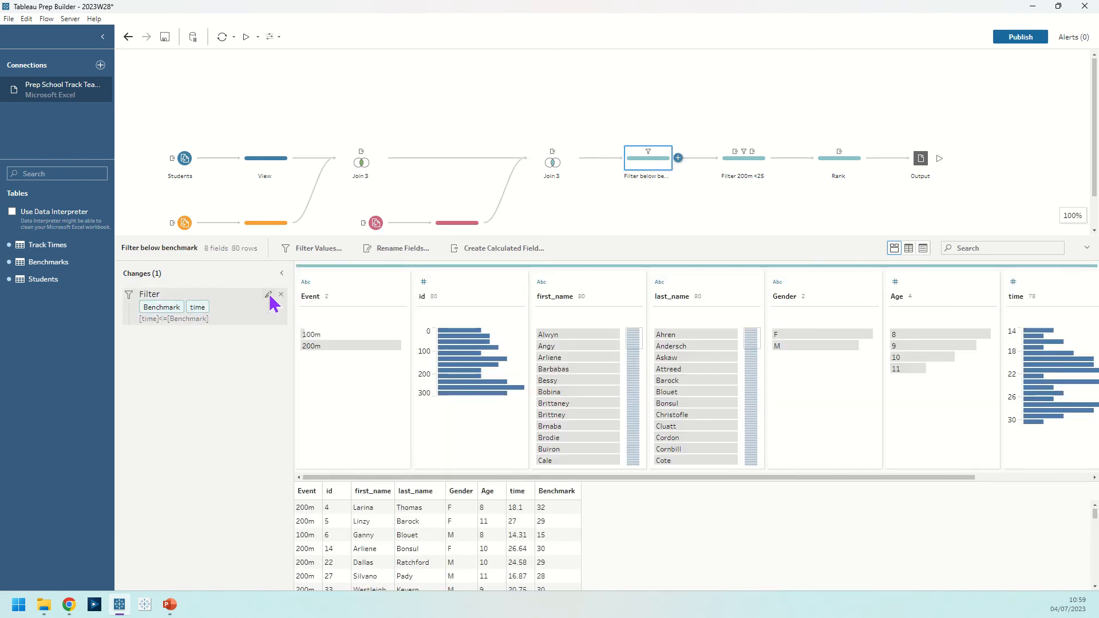
click(270, 296)
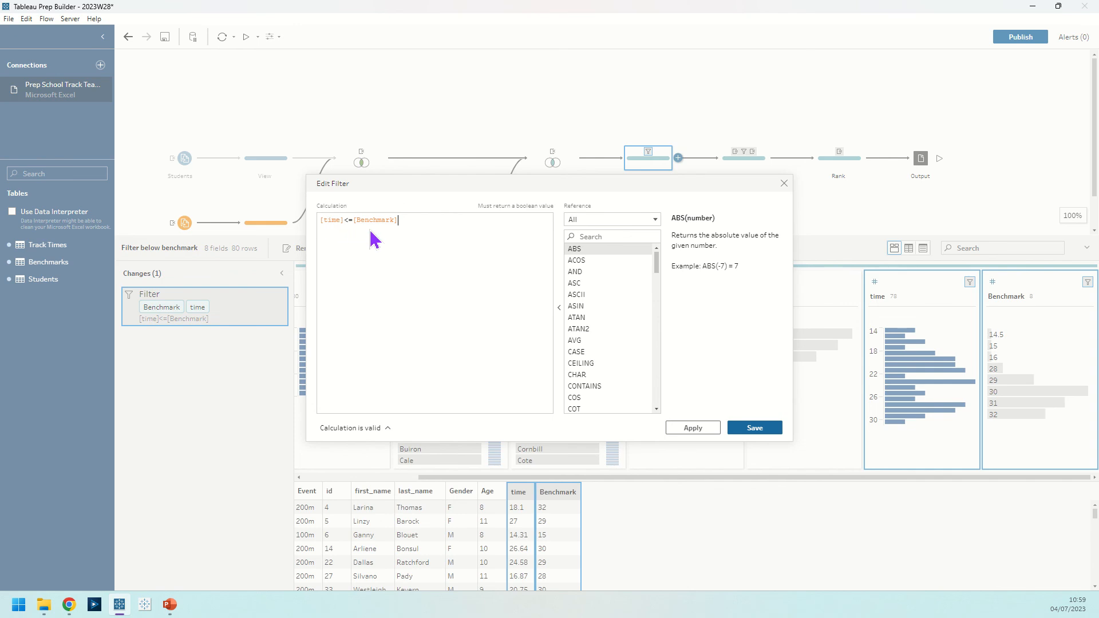
click(784, 183)
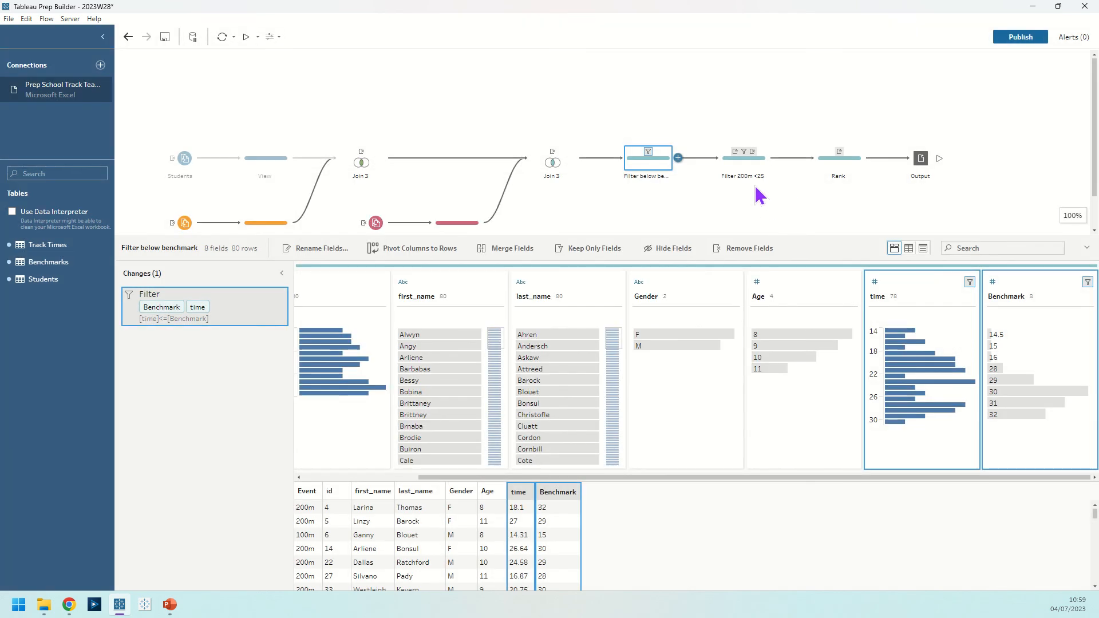
Examine the Error Flag calculation, the Error exclusion and the field removal in the Filter 200m <25 step.
click(743, 166)
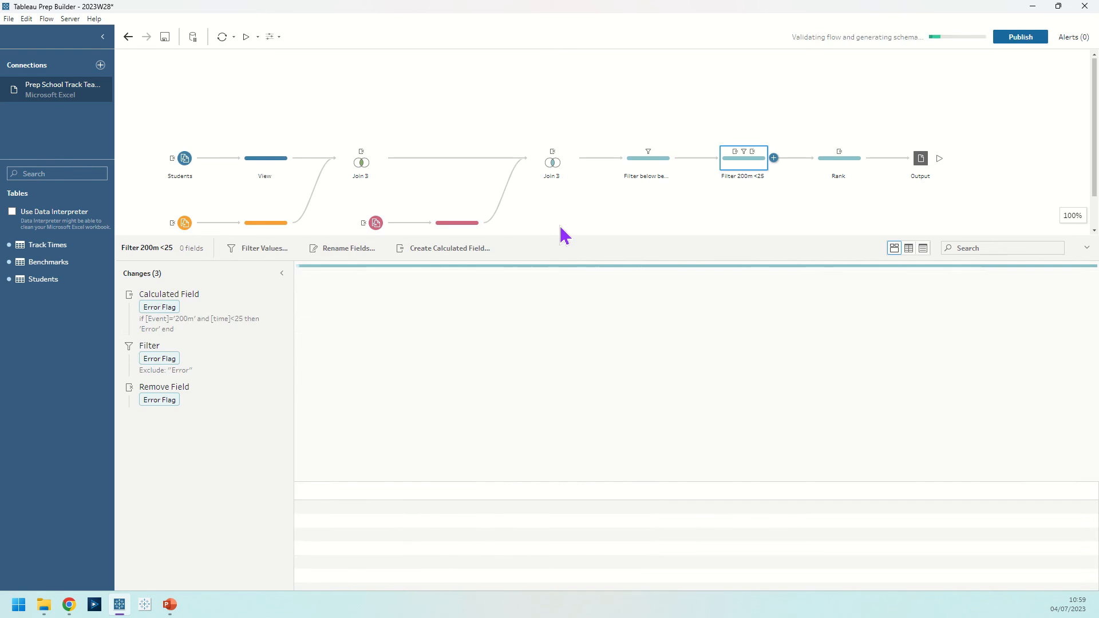
click(177, 324)
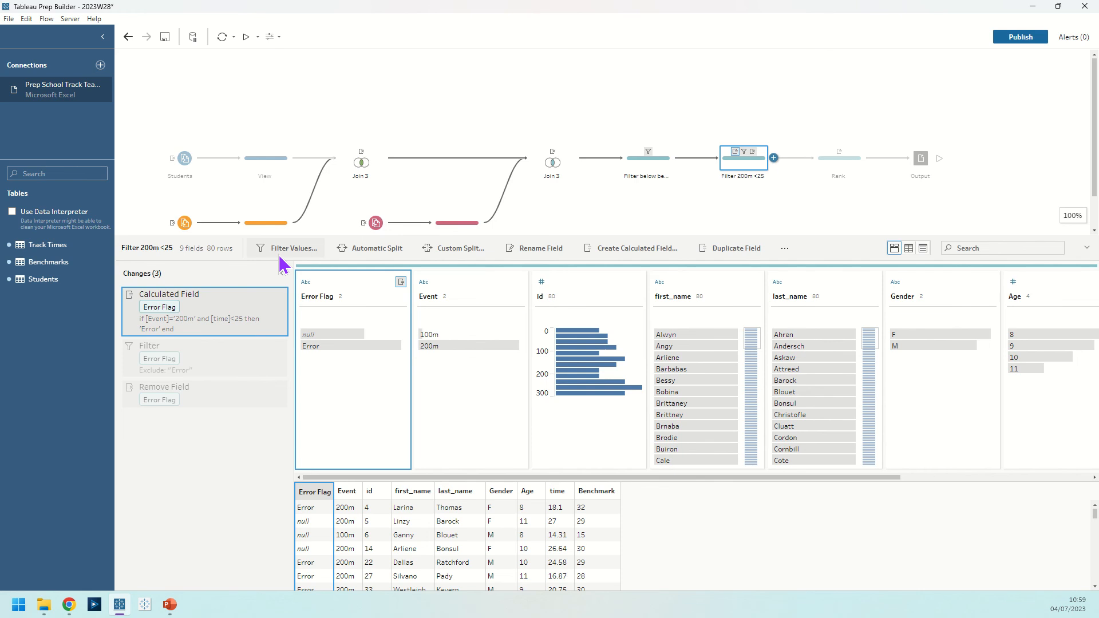
double_click(271, 309)
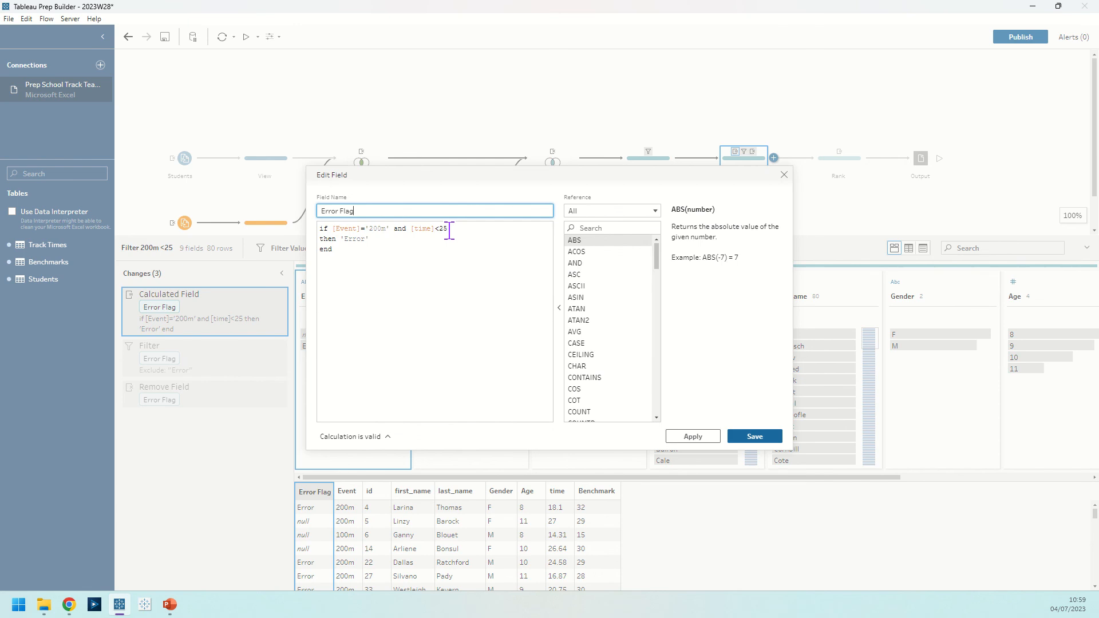
click(785, 174)
click(306, 347)
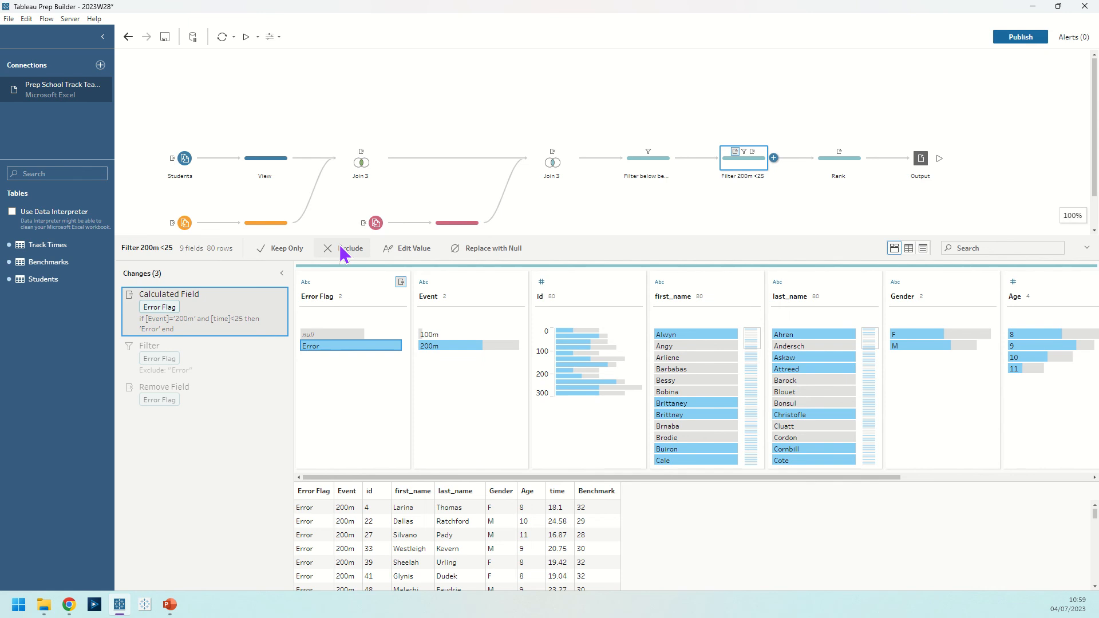
click(219, 367)
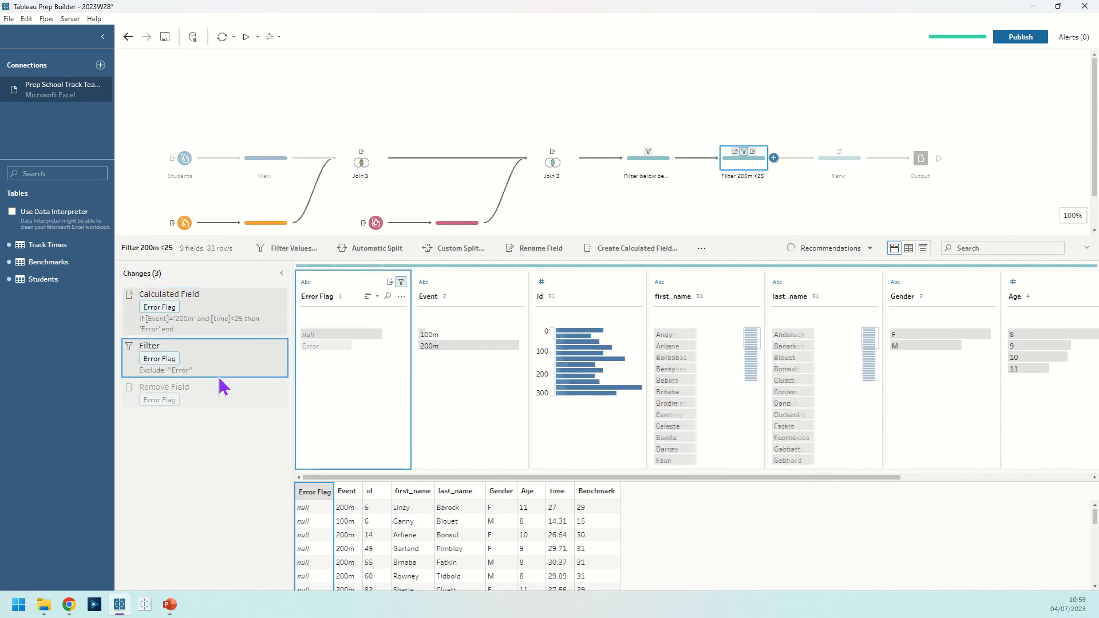
click(178, 398)
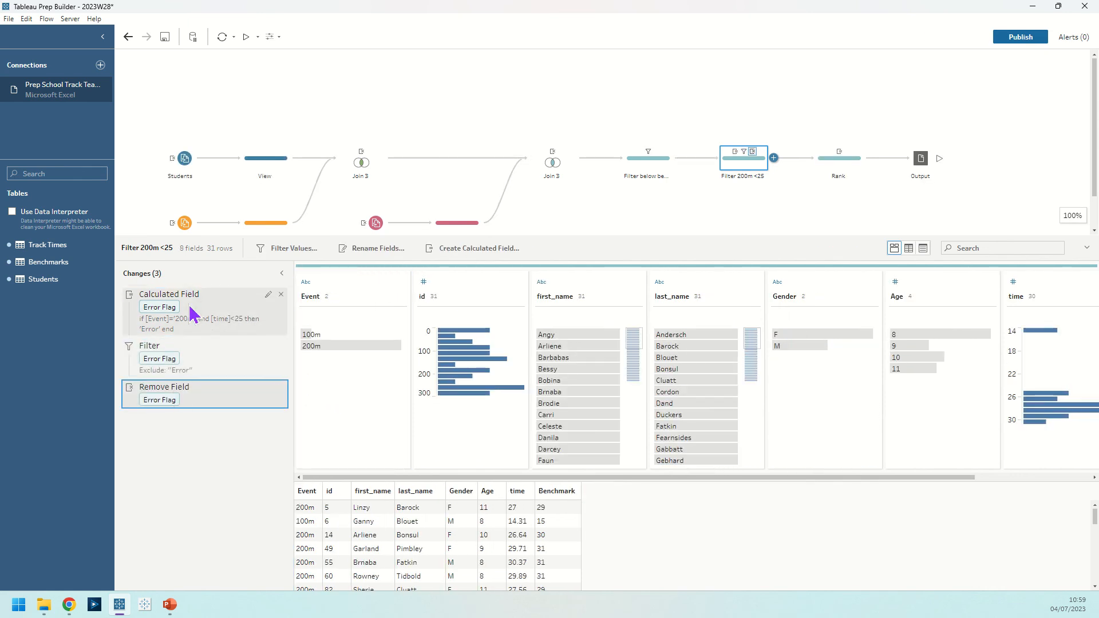
In the Rank step, create a Rank calculation on time, grouped by Event and ordered ascending.
click(857, 164)
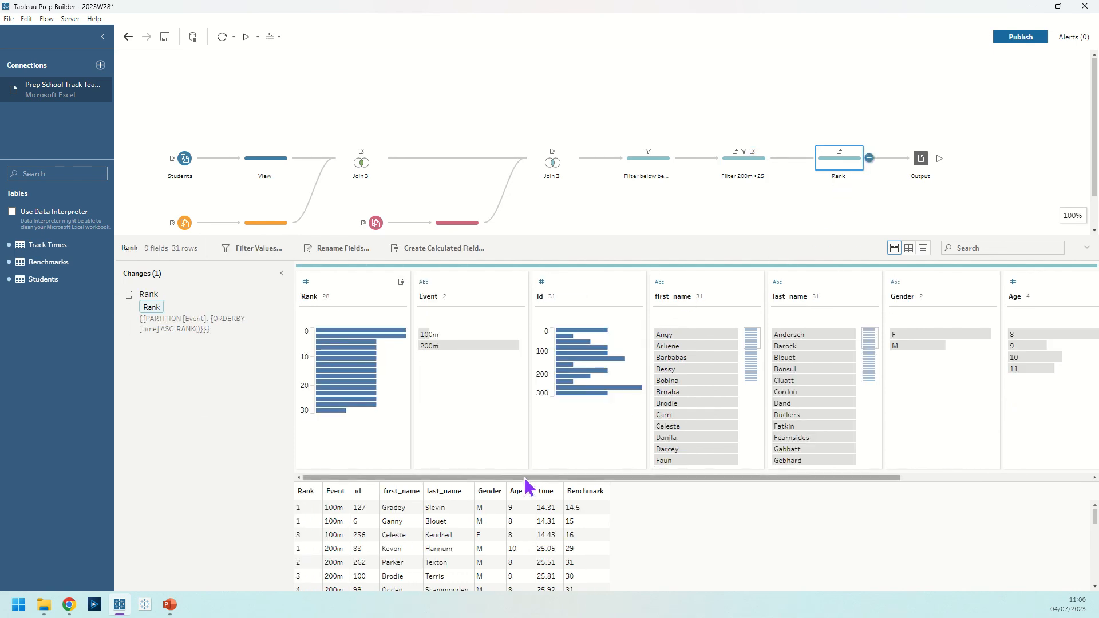
drag(529, 477, 721, 477)
click(970, 296)
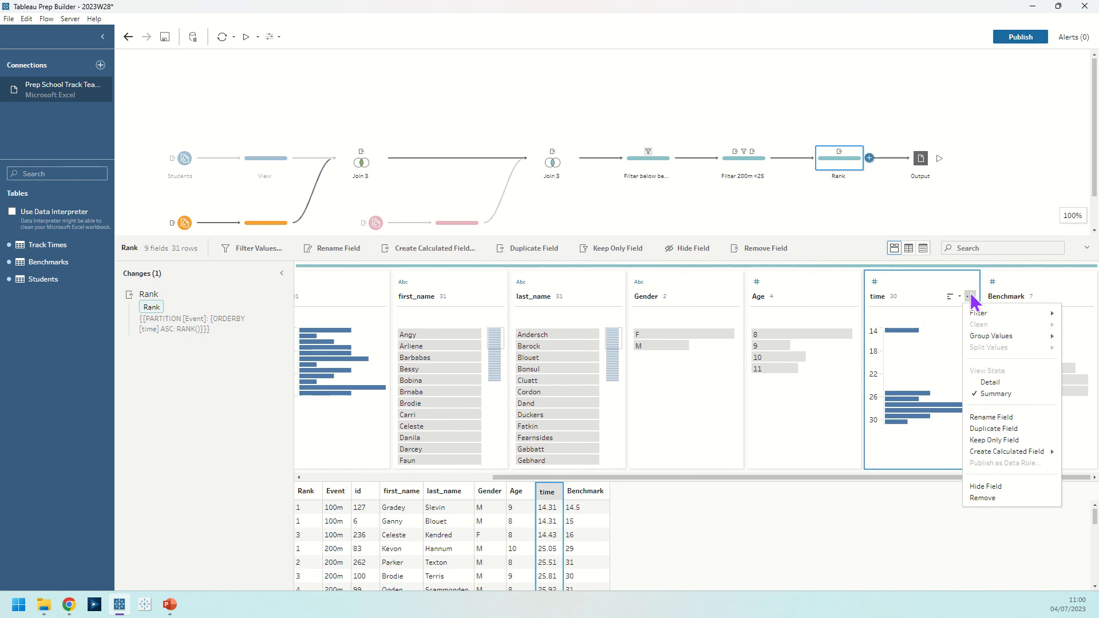
mouse_move(1023, 454)
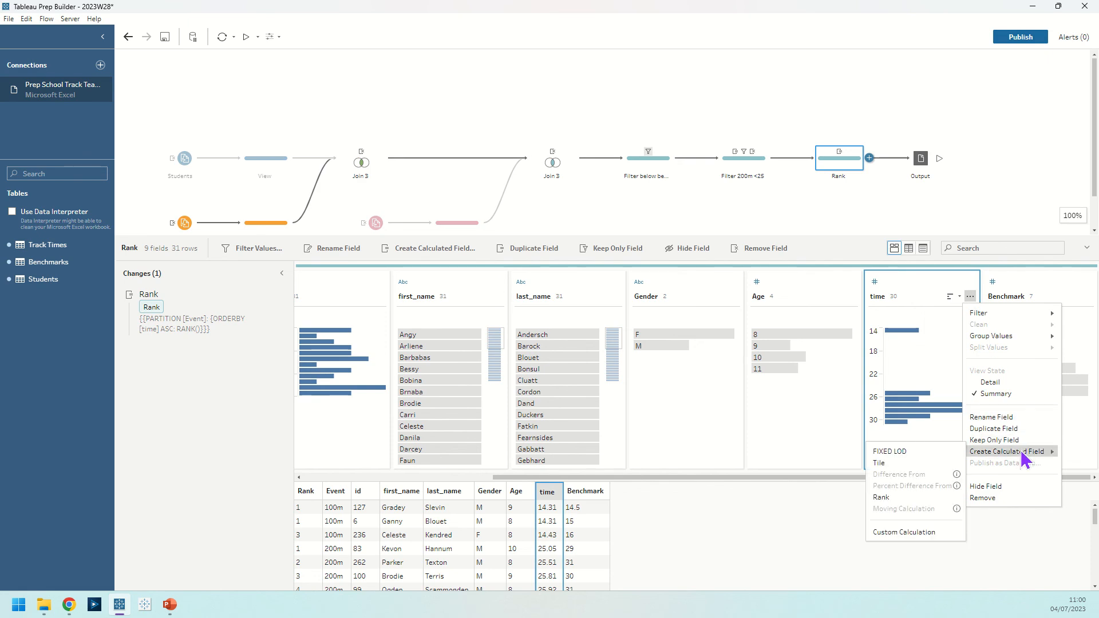
click(939, 498)
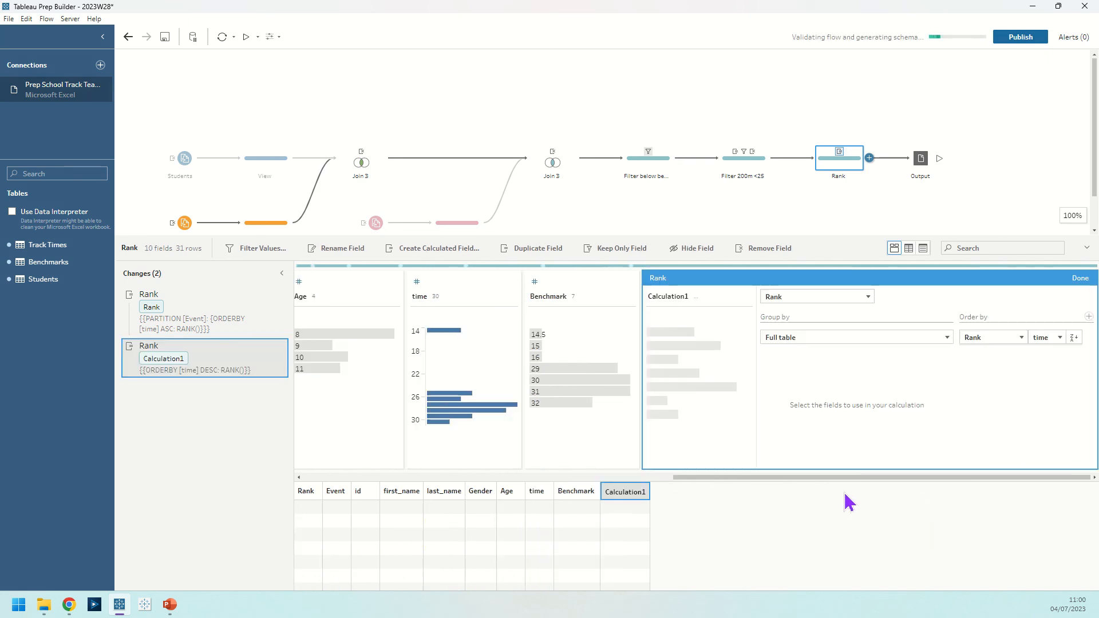
click(846, 338)
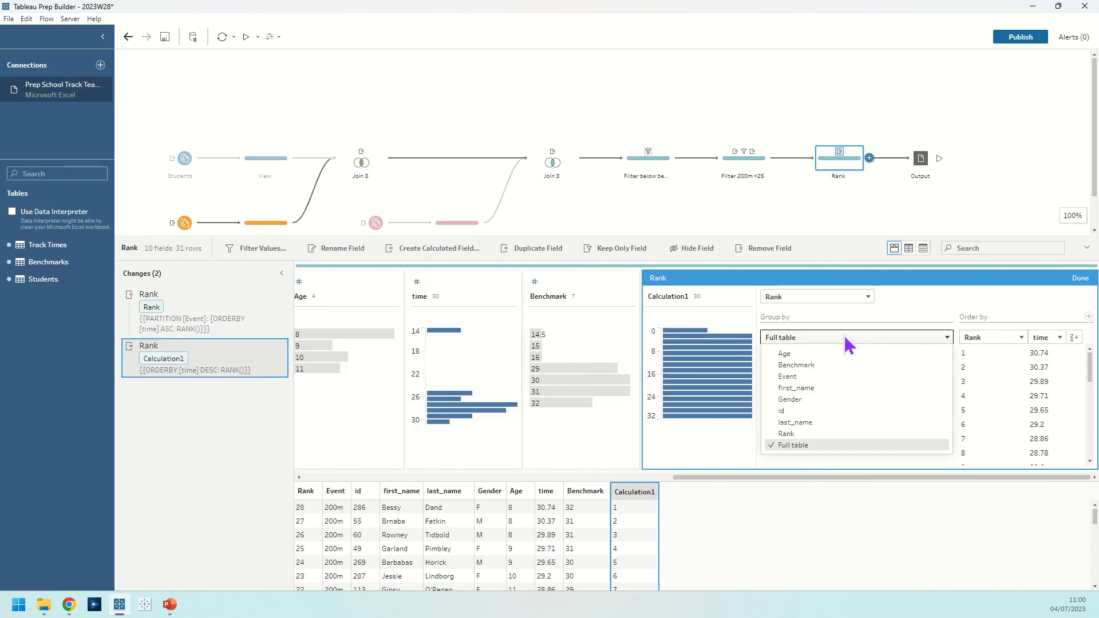
click(813, 376)
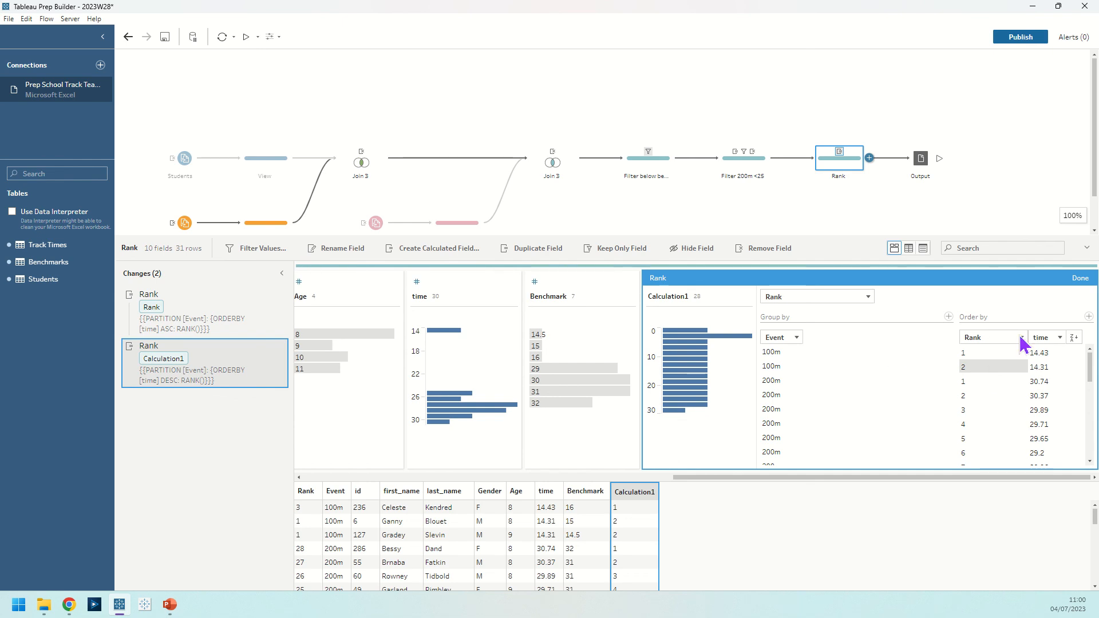
click(1076, 340)
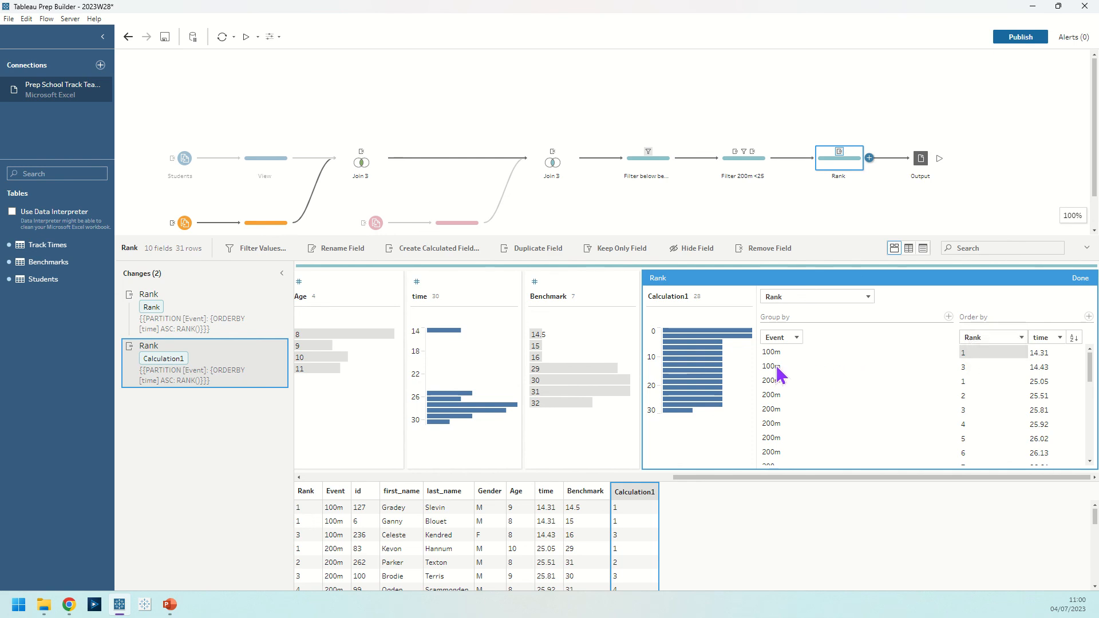
Delete the second rank calculation, Calculation1, from the Rank step.
double_click(664, 297)
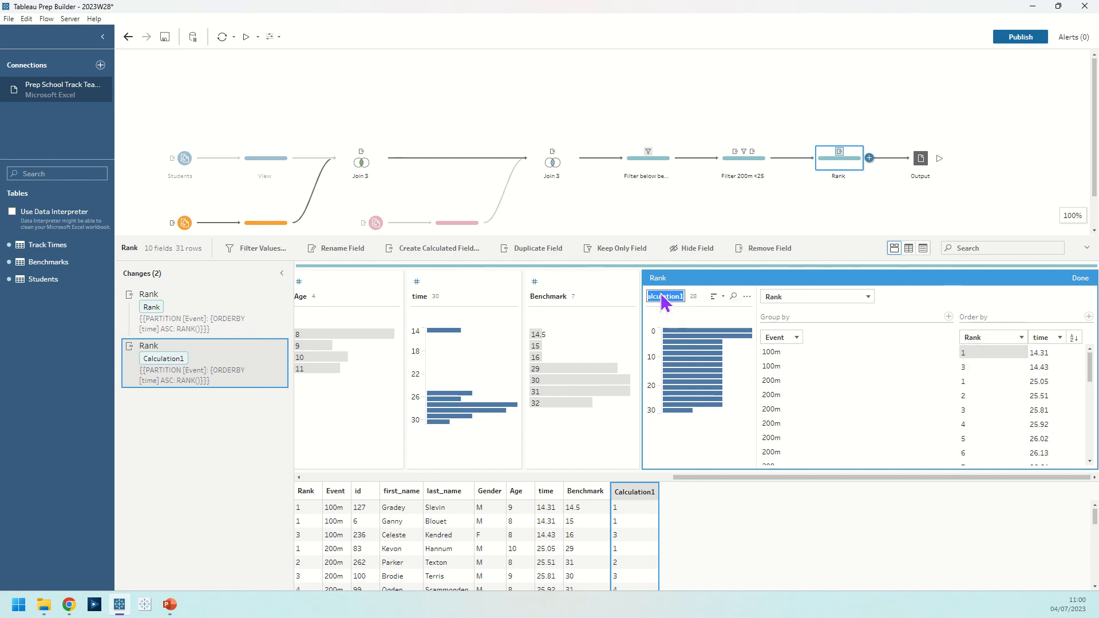
click(282, 347)
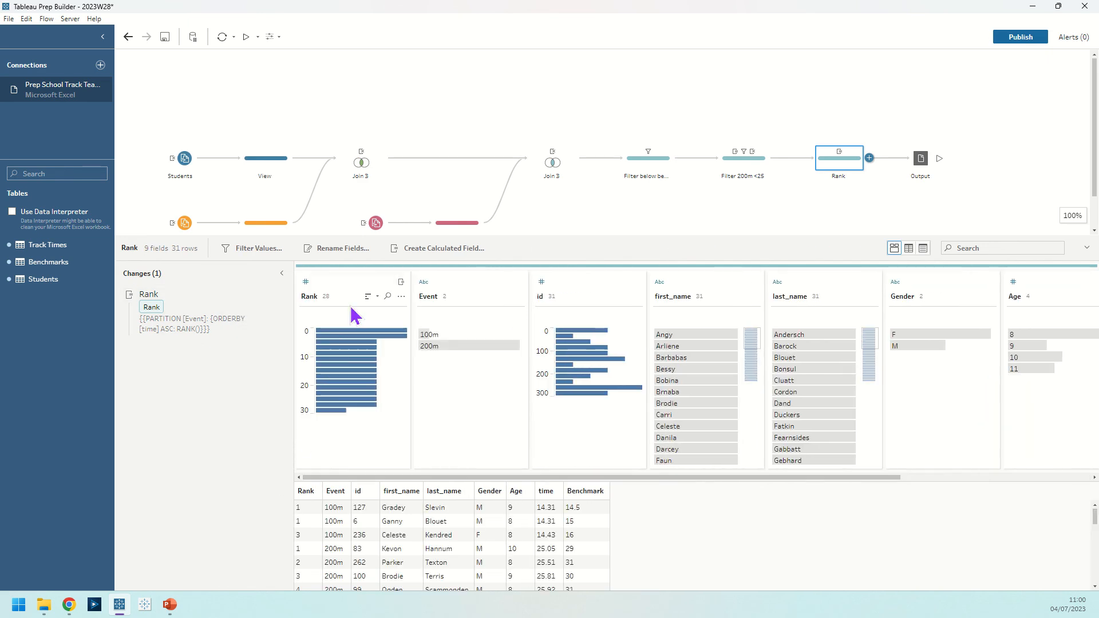
View the settings and fields of the flow's Output step.
click(916, 166)
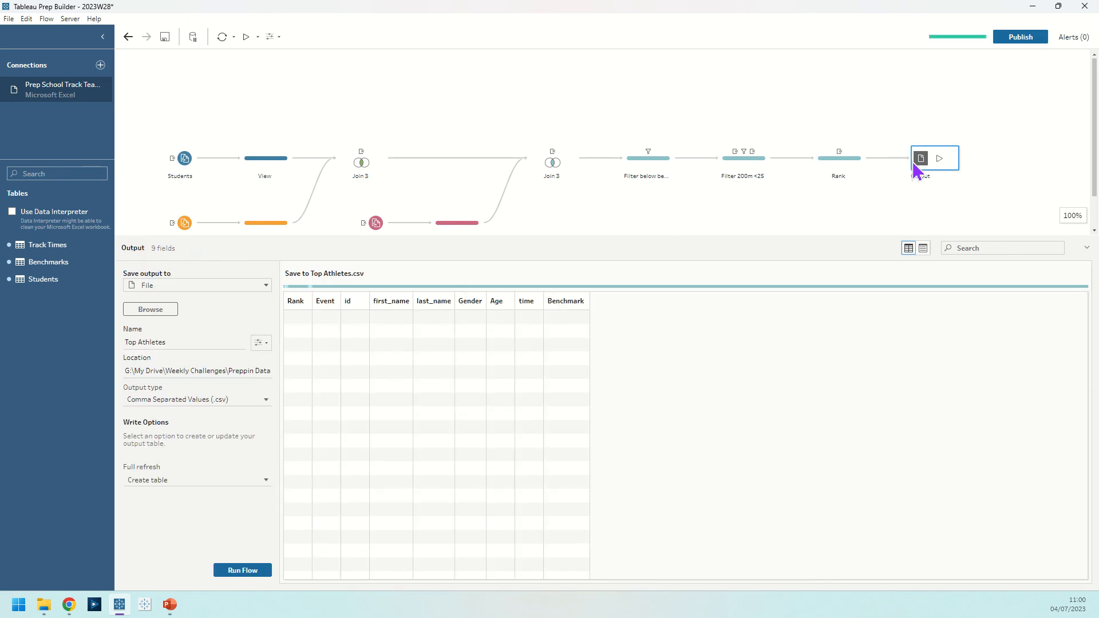